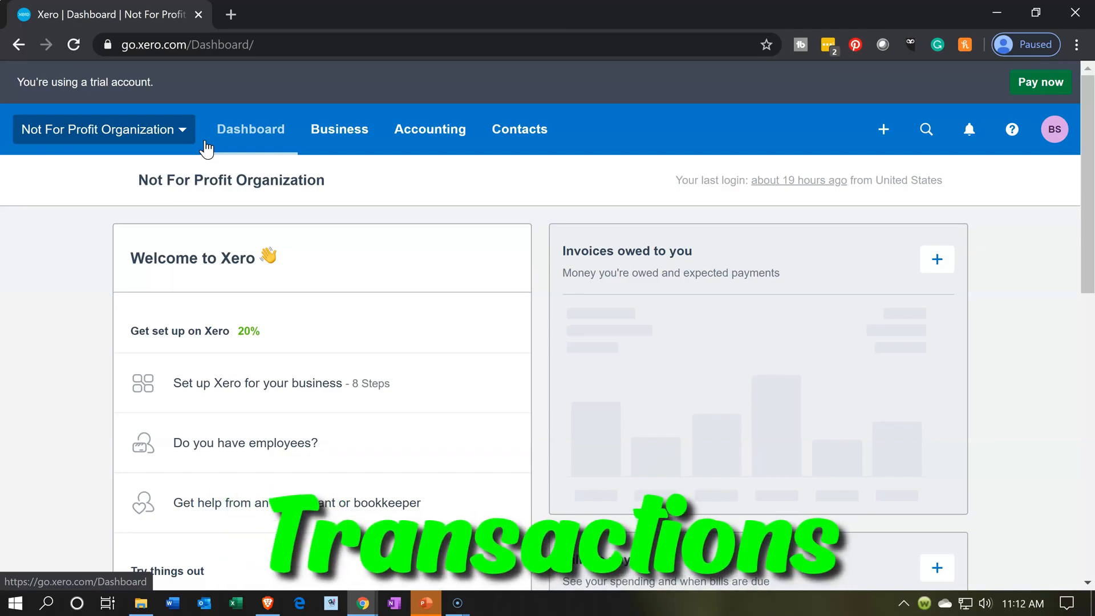
- Open the Chart of accounts from the Accounting menu
{"action": "left_click", "coordinate": [254, 152]}
{"action": "left_click", "coordinate": [302, 135]}
{"action": "left_click", "coordinate": [450, 142]}
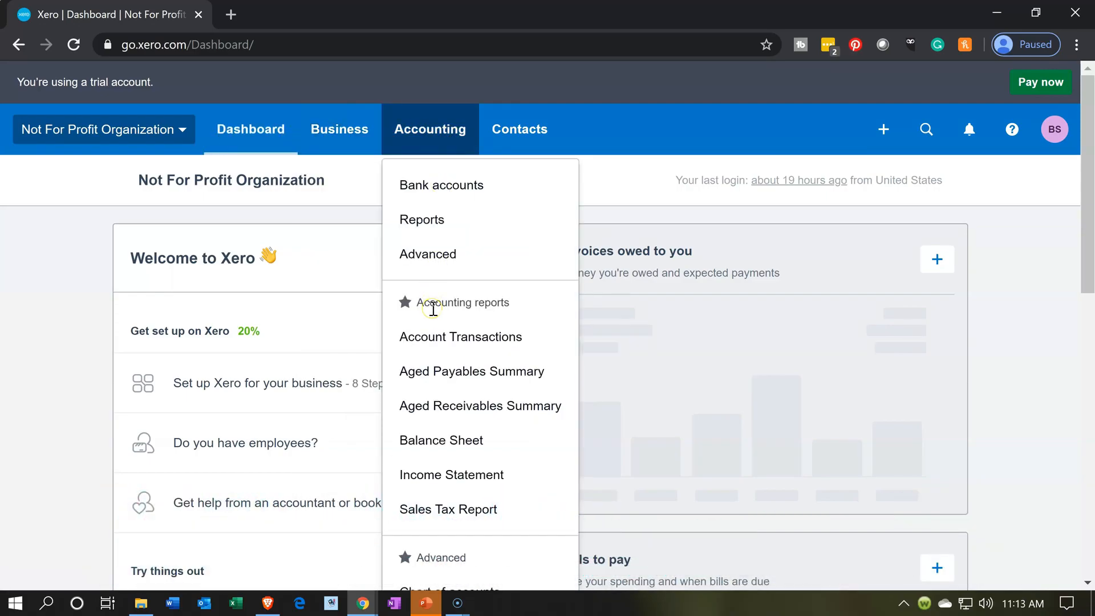
{"action": "scroll", "coordinate": [434, 308], "scroll_direction": "down", "scroll_amount": 1}
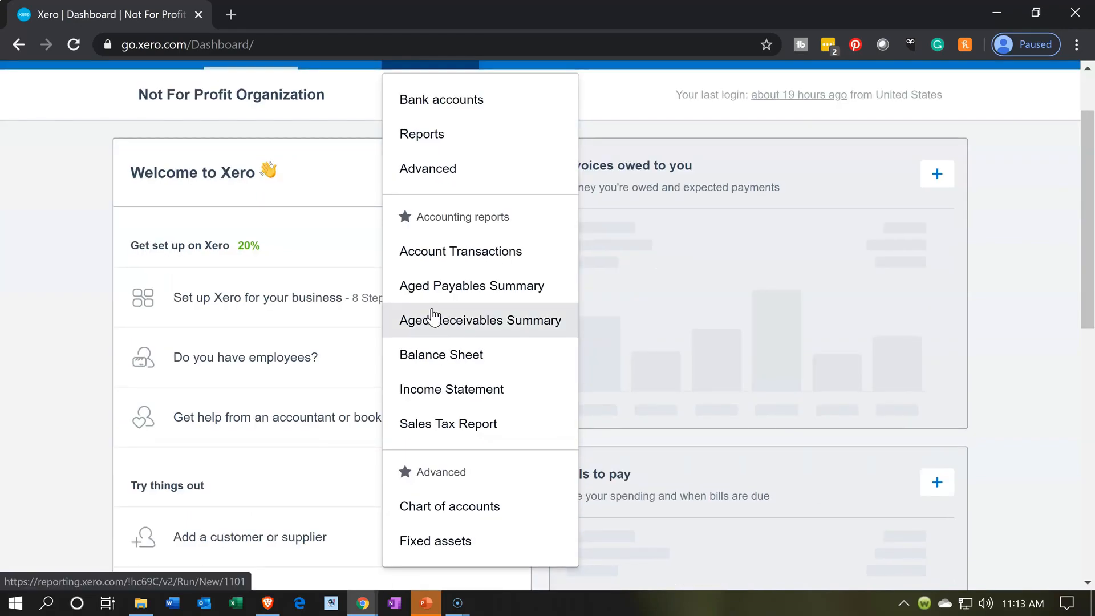
{"action": "scroll", "coordinate": [434, 316], "scroll_direction": "up", "scroll_amount": 1}
{"action": "scroll", "coordinate": [435, 310], "scroll_direction": "down", "scroll_amount": 1}
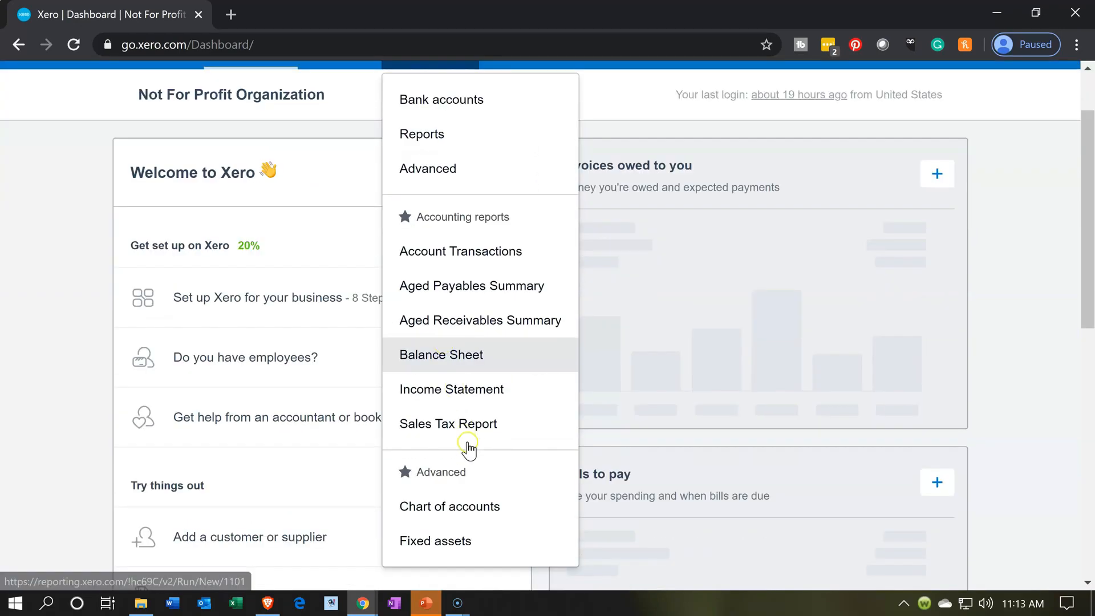
{"action": "left_click", "coordinate": [466, 497]}
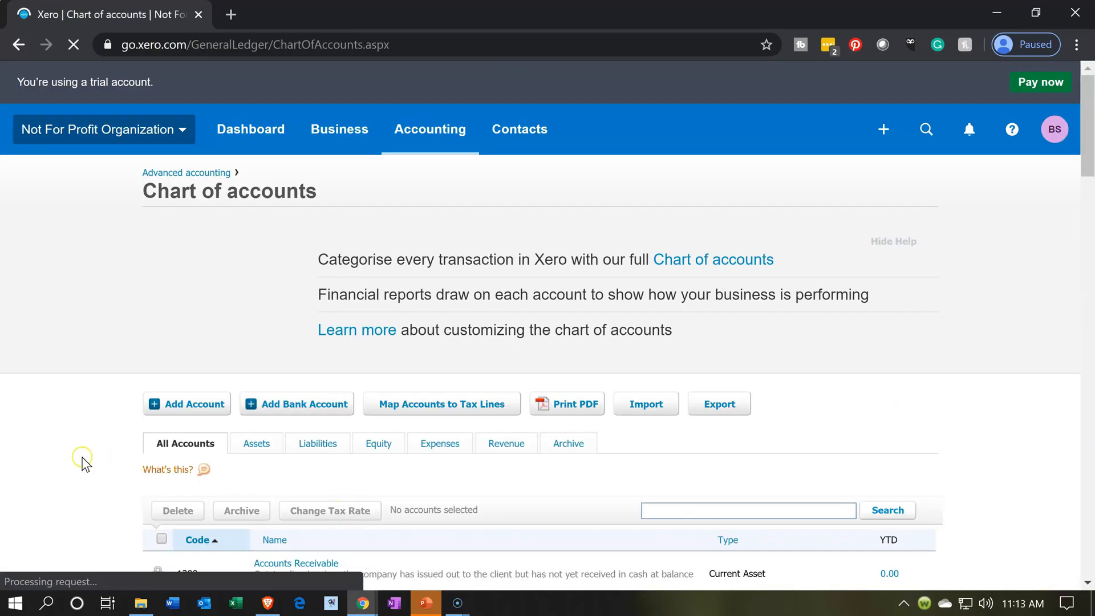
- Browse the chart of accounts list and its account options
{"action": "scroll", "coordinate": [82, 462], "scroll_direction": "down", "scroll_amount": 4}
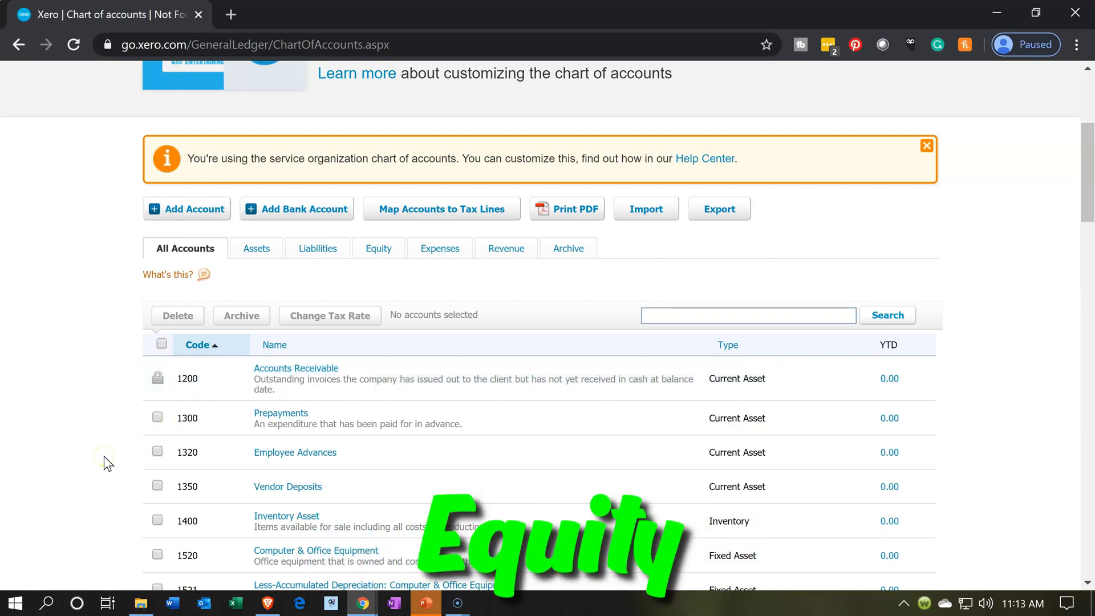
{"action": "scroll", "coordinate": [104, 456], "scroll_direction": "down", "scroll_amount": 3}
{"action": "scroll", "coordinate": [103, 456], "scroll_direction": "down", "scroll_amount": 5}
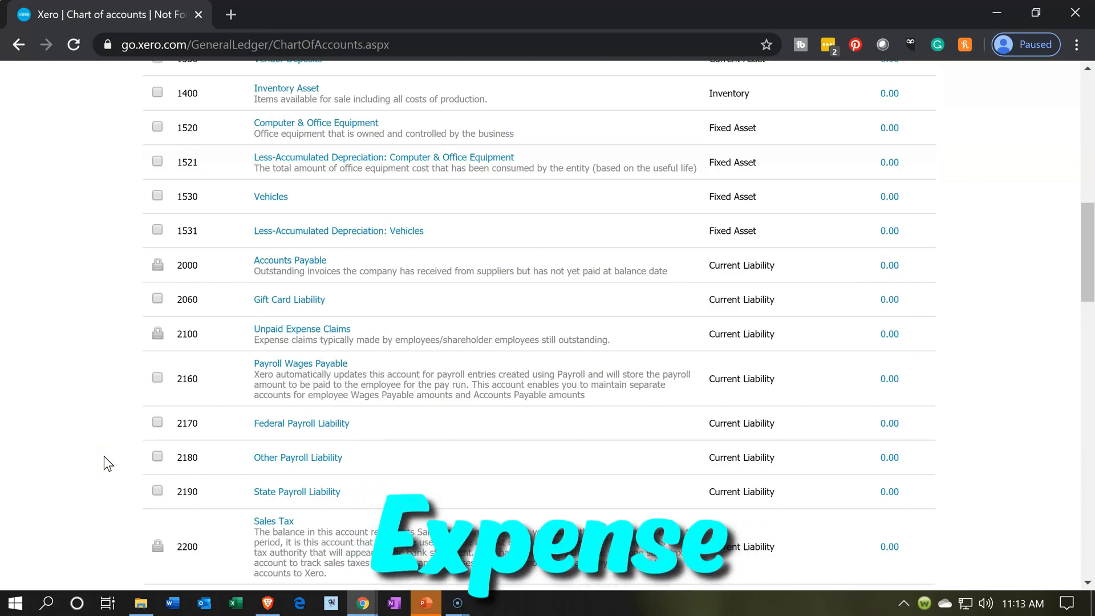
{"action": "scroll", "coordinate": [104, 456], "scroll_direction": "up", "scroll_amount": 6}
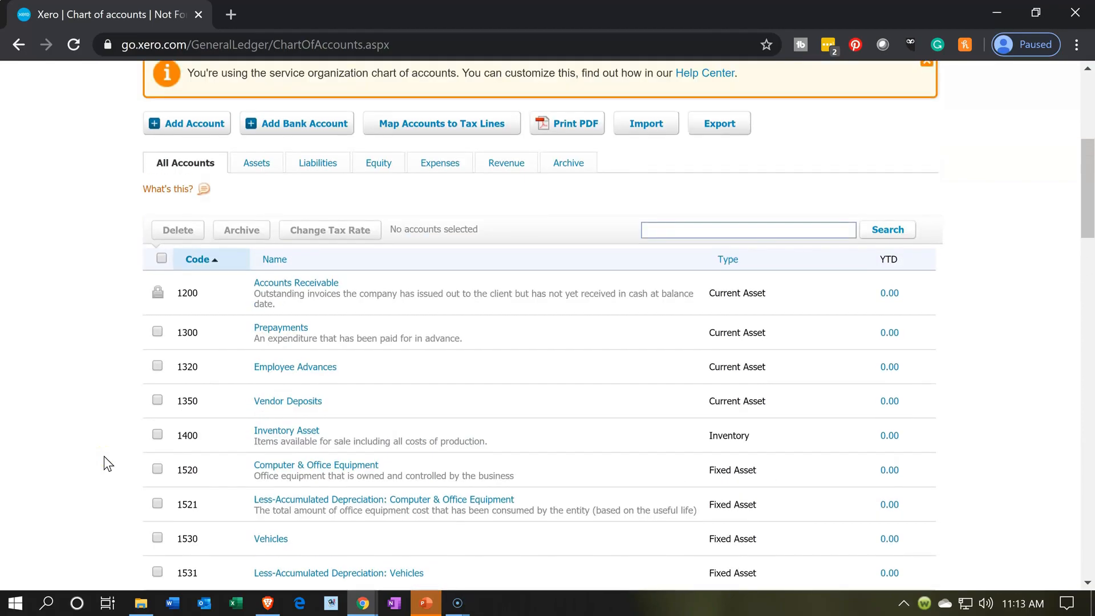
{"action": "left_click", "coordinate": [127, 307]}
{"action": "left_click", "coordinate": [168, 171]}
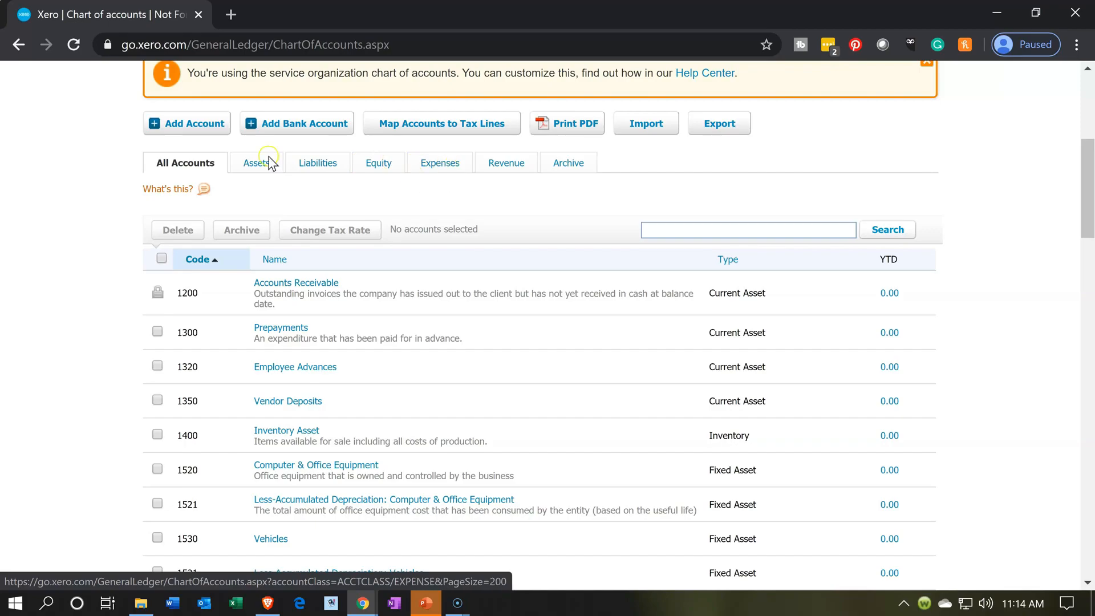
{"action": "left_click", "coordinate": [207, 130]}
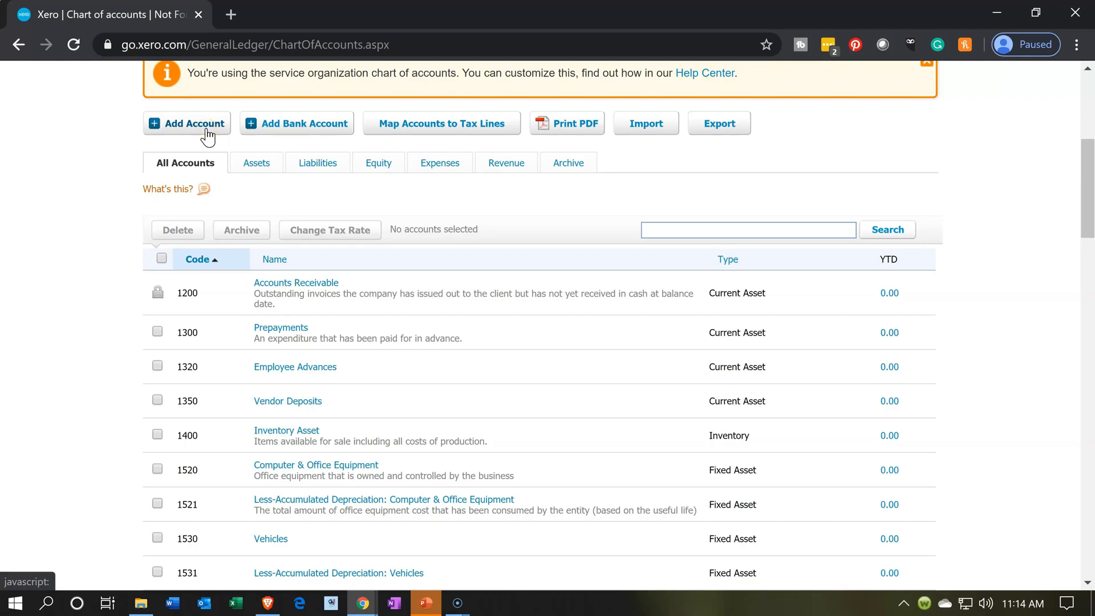
{"action": "left_click", "coordinate": [255, 131]}
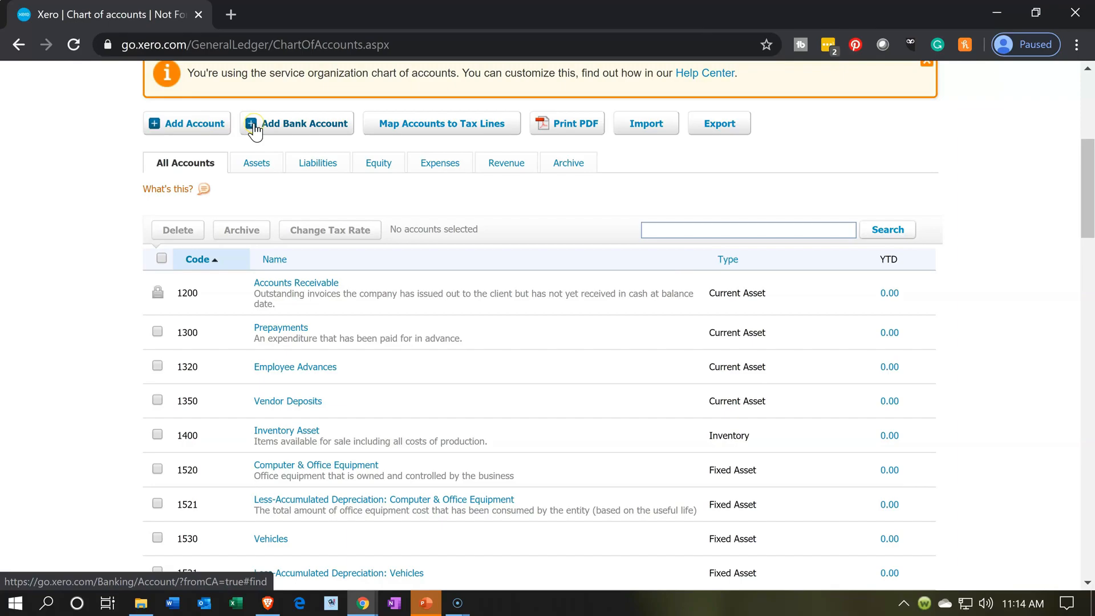
{"action": "left_click", "coordinate": [256, 126]}
{"action": "scroll", "coordinate": [335, 420], "scroll_direction": "up", "scroll_amount": 5}
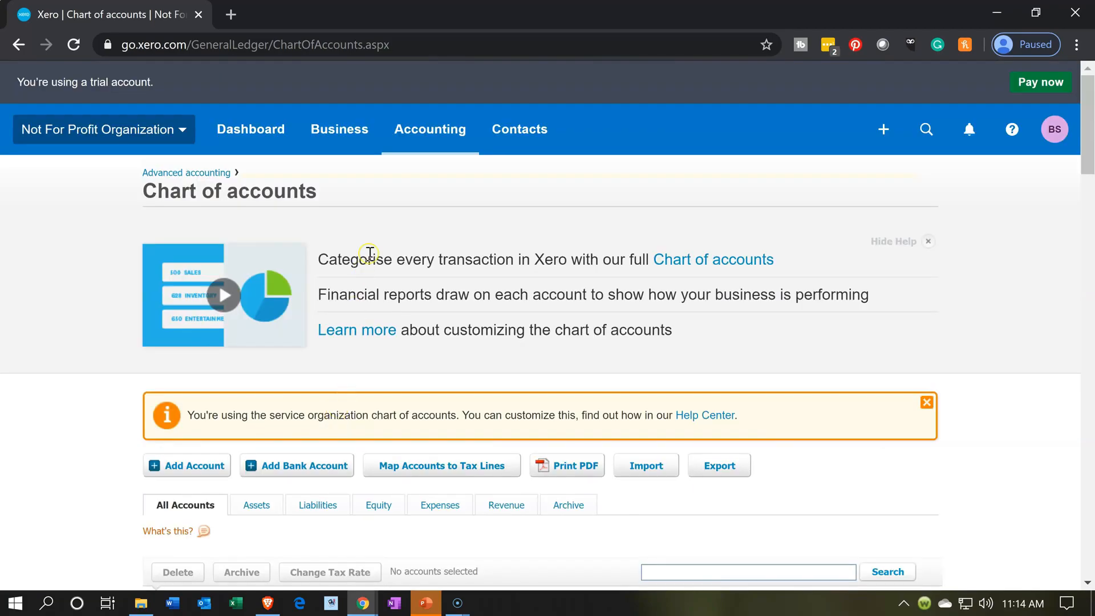
- Open Bank accounts and start adding a new bank account with Capital One (US)
{"action": "left_click", "coordinate": [410, 133]}
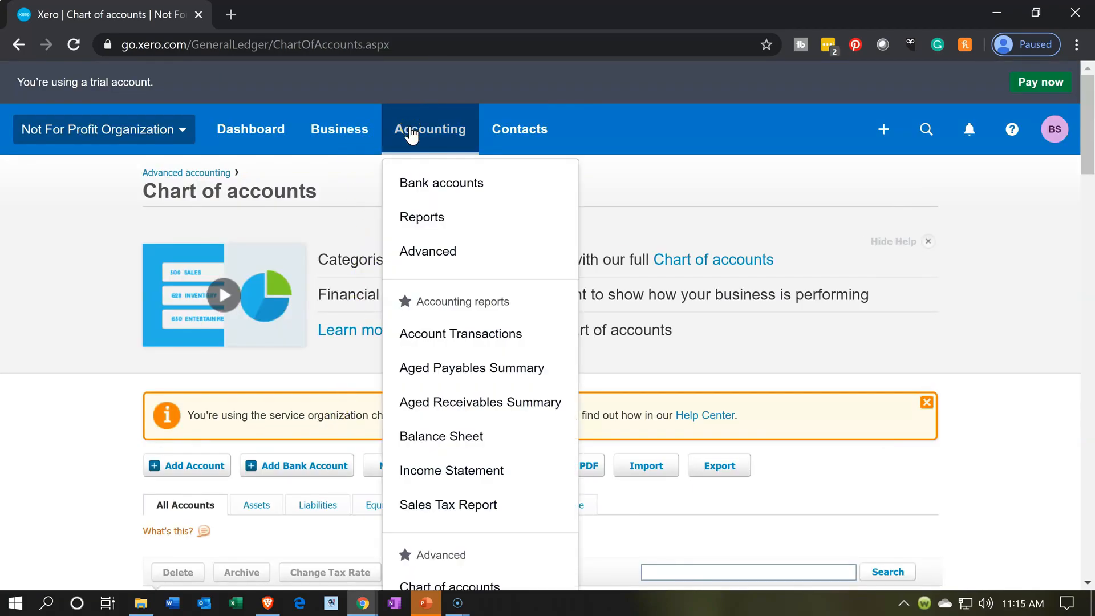
{"action": "left_click", "coordinate": [440, 182]}
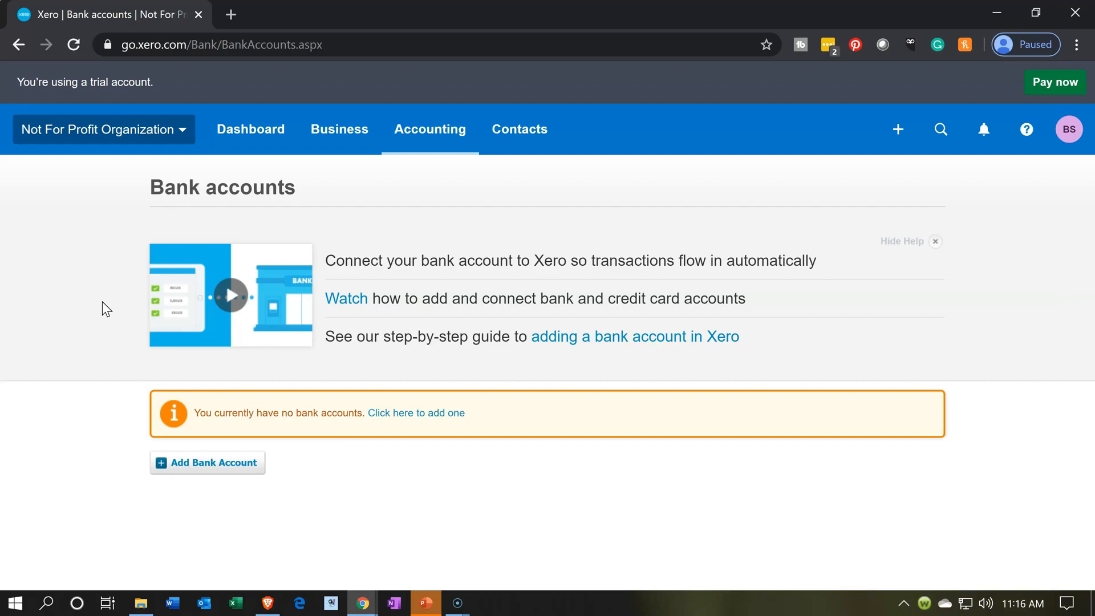
{"action": "left_click", "coordinate": [199, 461]}
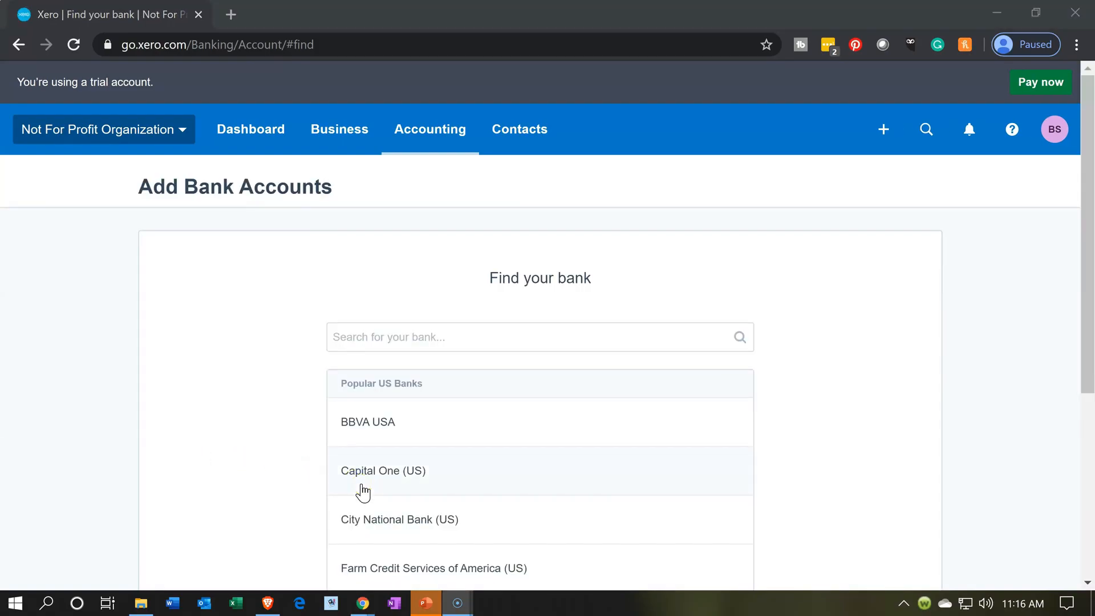
{"action": "left_click", "coordinate": [361, 486]}
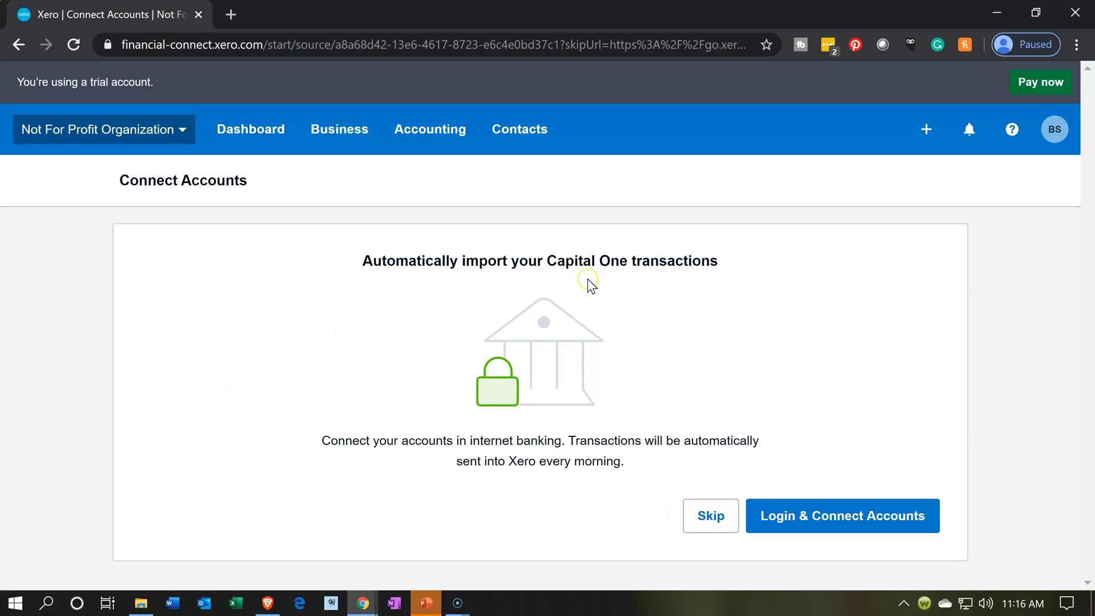
- Skip the online bank connection and name the account Checking Account
{"action": "left_click", "coordinate": [701, 518]}
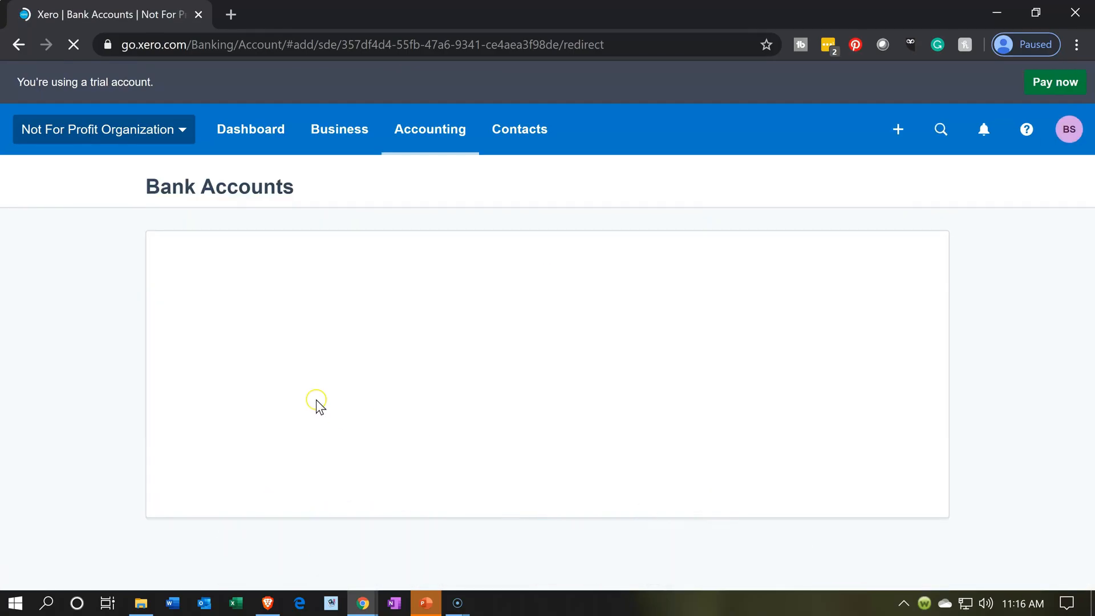
{"action": "left_click", "coordinate": [410, 325]}
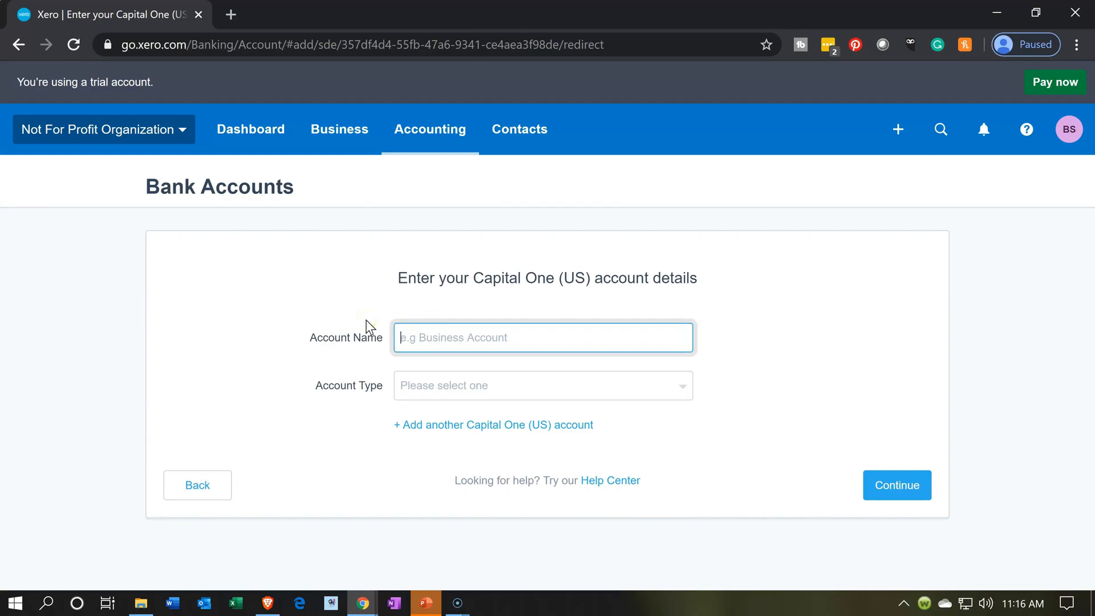
{"action": "type", "text": "Checki"}
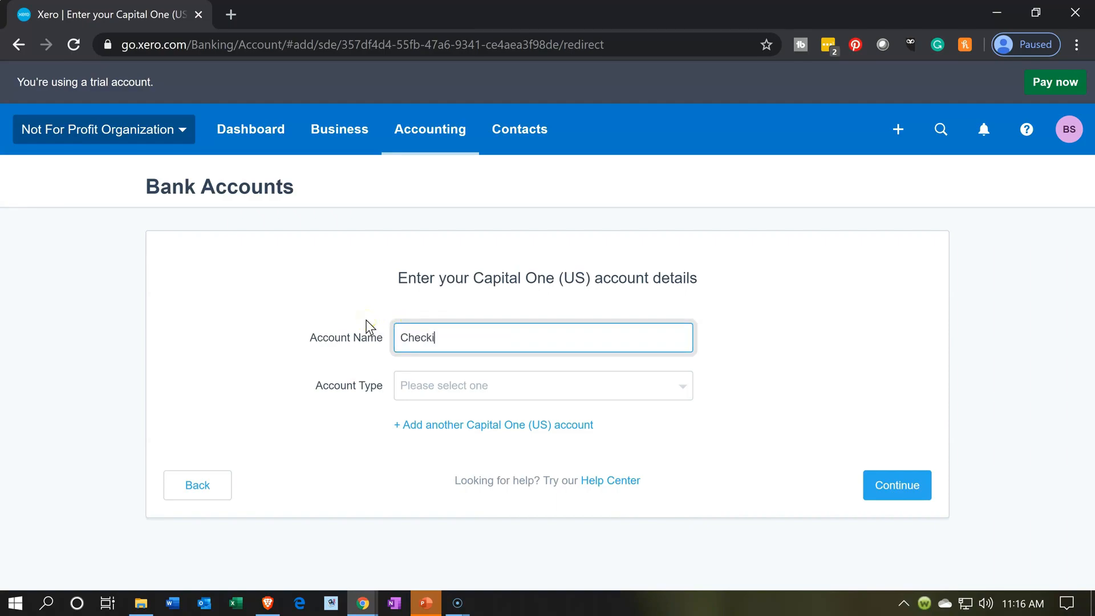
{"action": "type", "text": "ng Account"}
{"action": "key", "text": "Tab"}
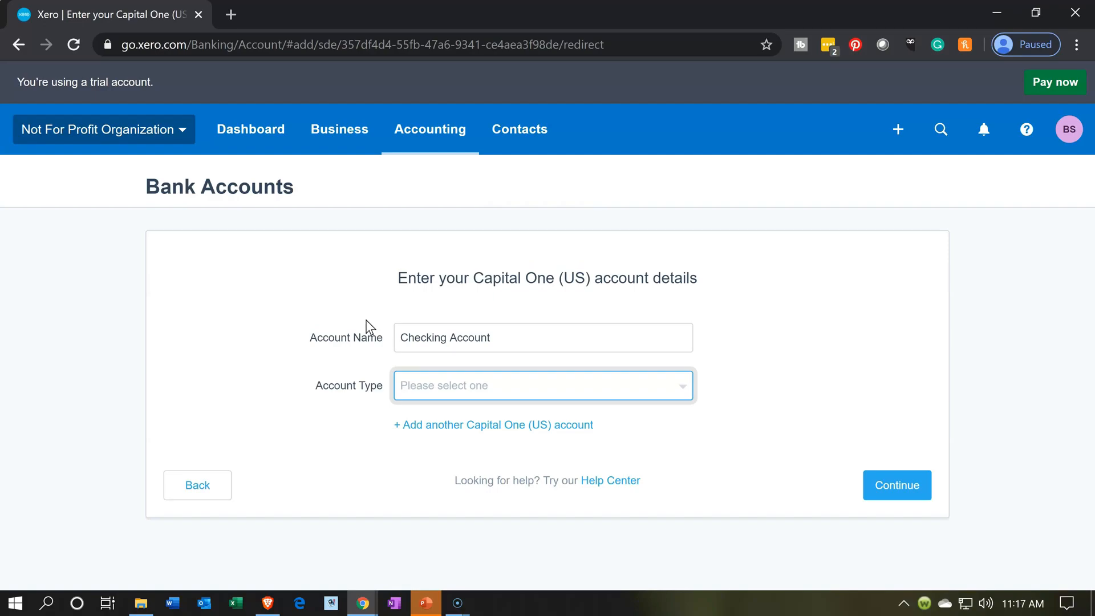
- Set the account type to Everyday (day-to-day)
{"action": "left_click", "coordinate": [472, 384]}
{"action": "left_click", "coordinate": [472, 386]}
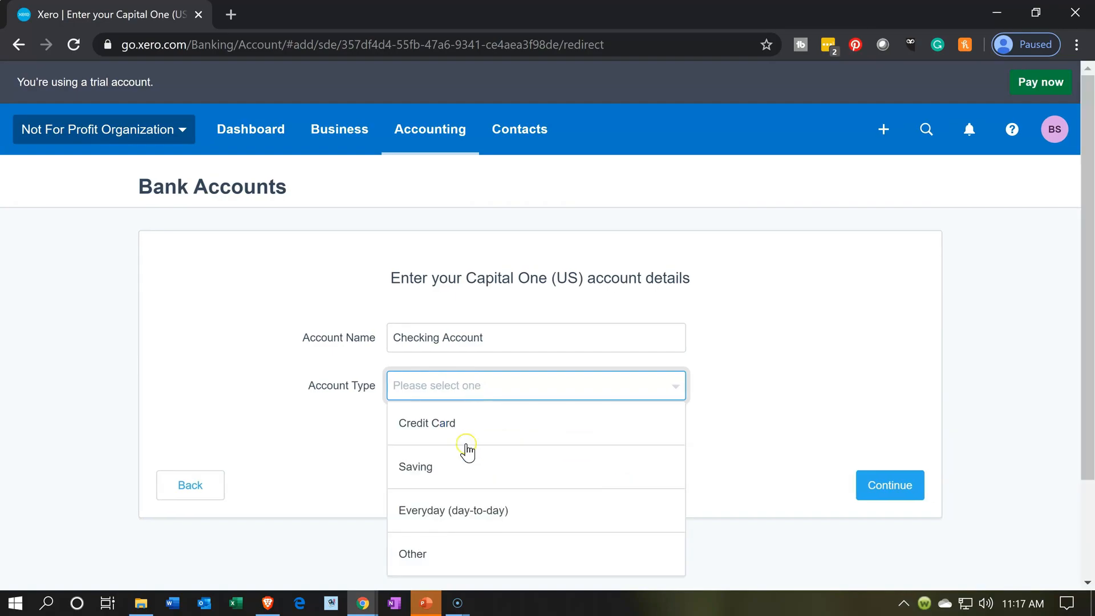
{"action": "left_click", "coordinate": [477, 514]}
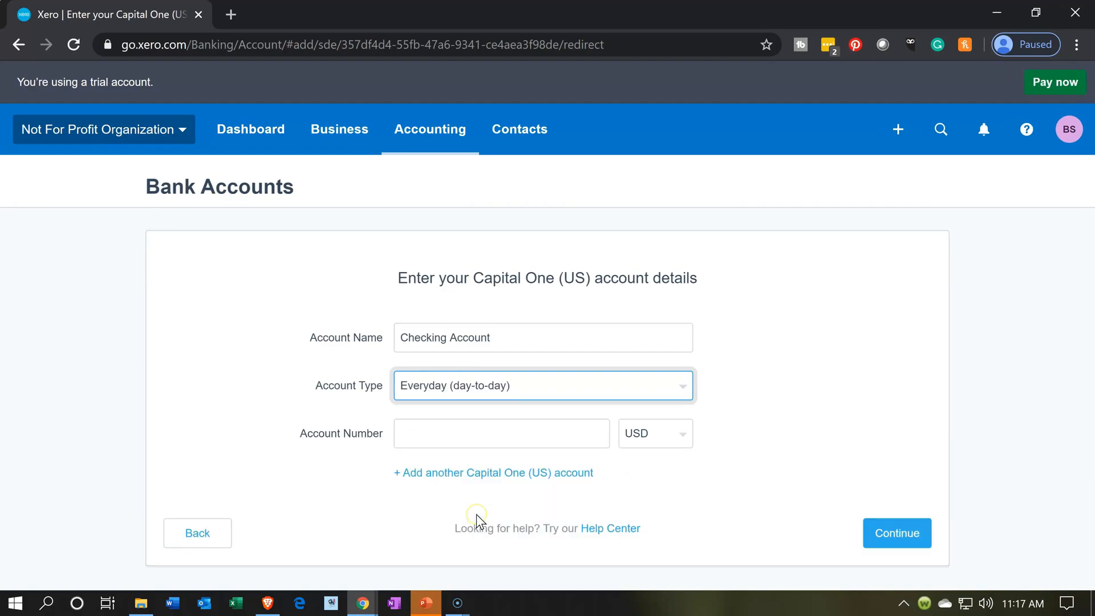
- Enter the bank account number and continue to add the account
{"action": "left_click", "coordinate": [423, 427]}
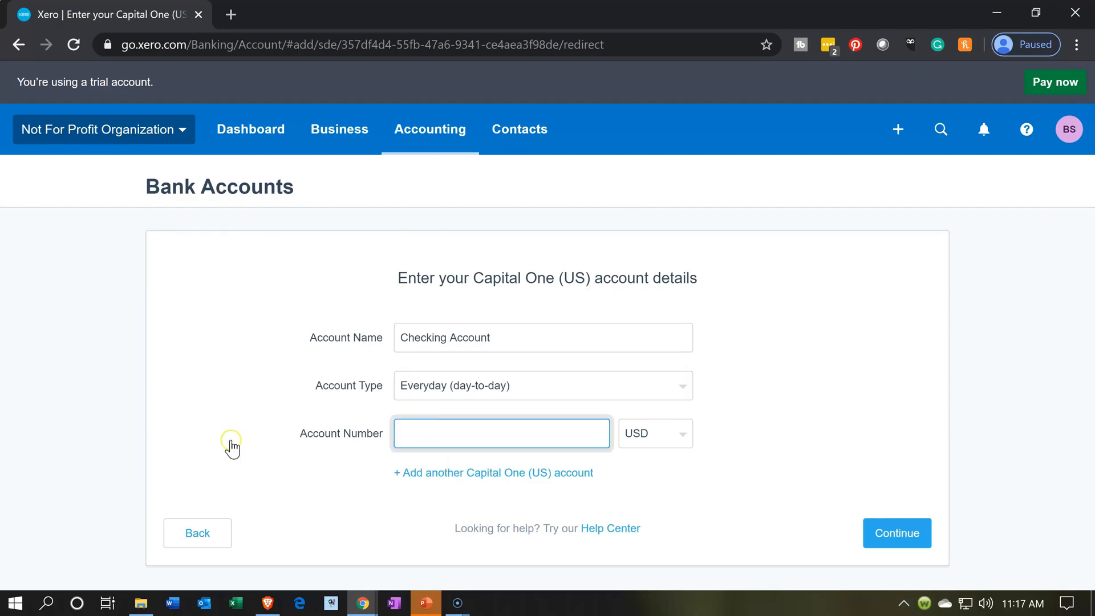
{"action": "left_click", "coordinate": [922, 536]}
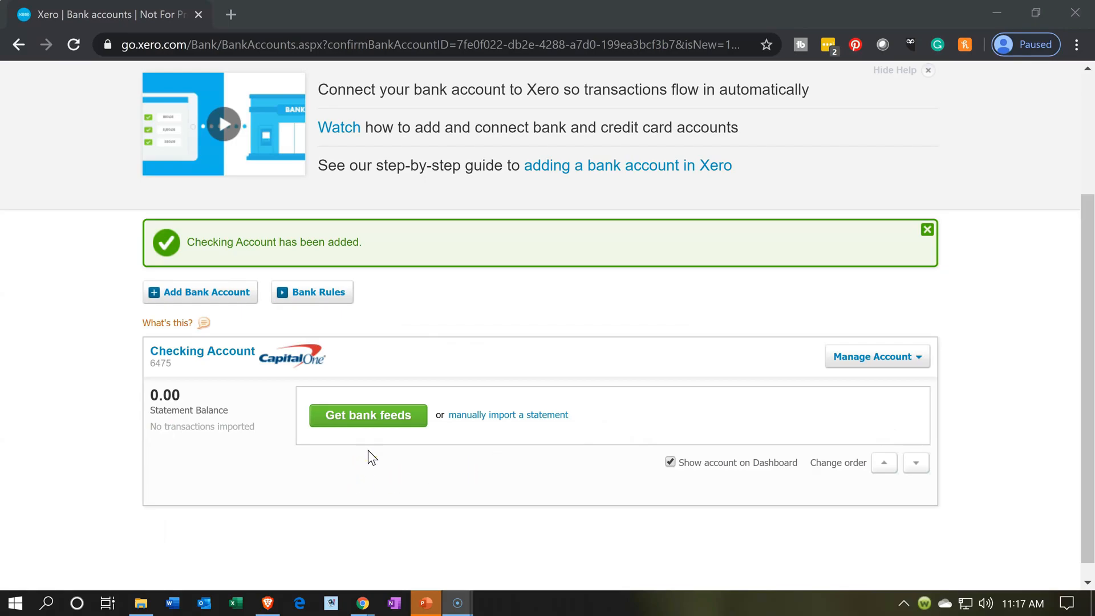
- Return to the Chart of accounts
{"action": "scroll", "coordinate": [371, 456], "scroll_direction": "up", "scroll_amount": 3}
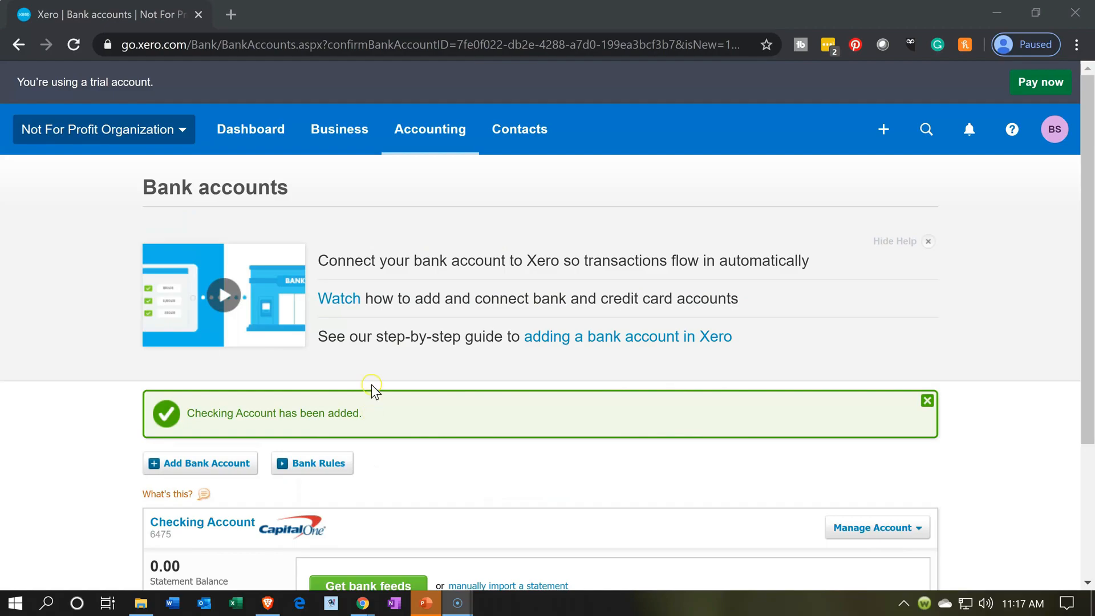
{"action": "left_click", "coordinate": [451, 131]}
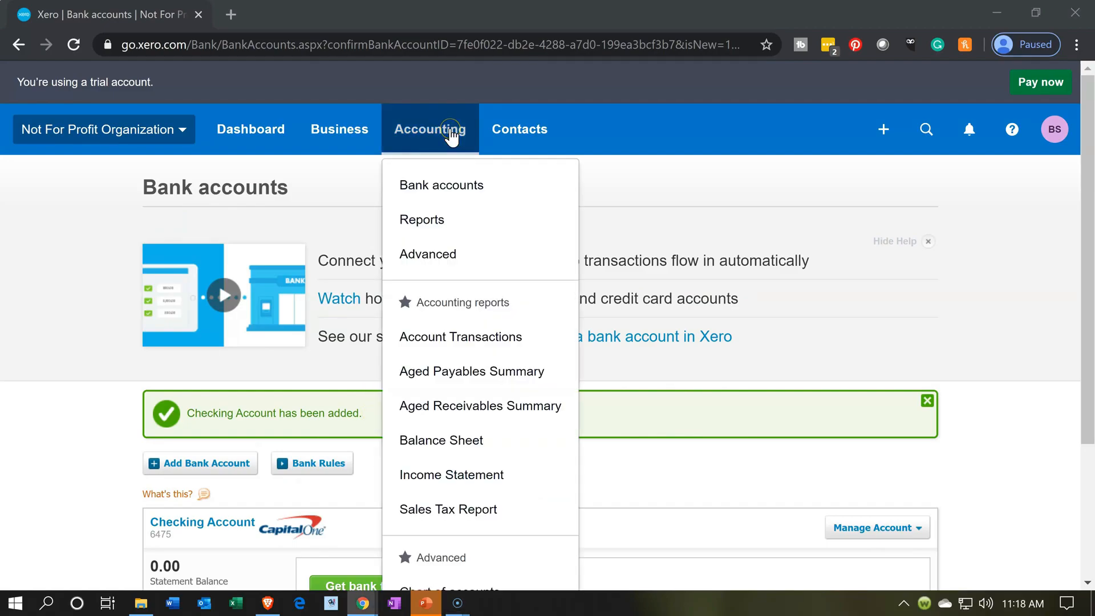
{"action": "scroll", "coordinate": [460, 274], "scroll_direction": "down", "scroll_amount": 3}
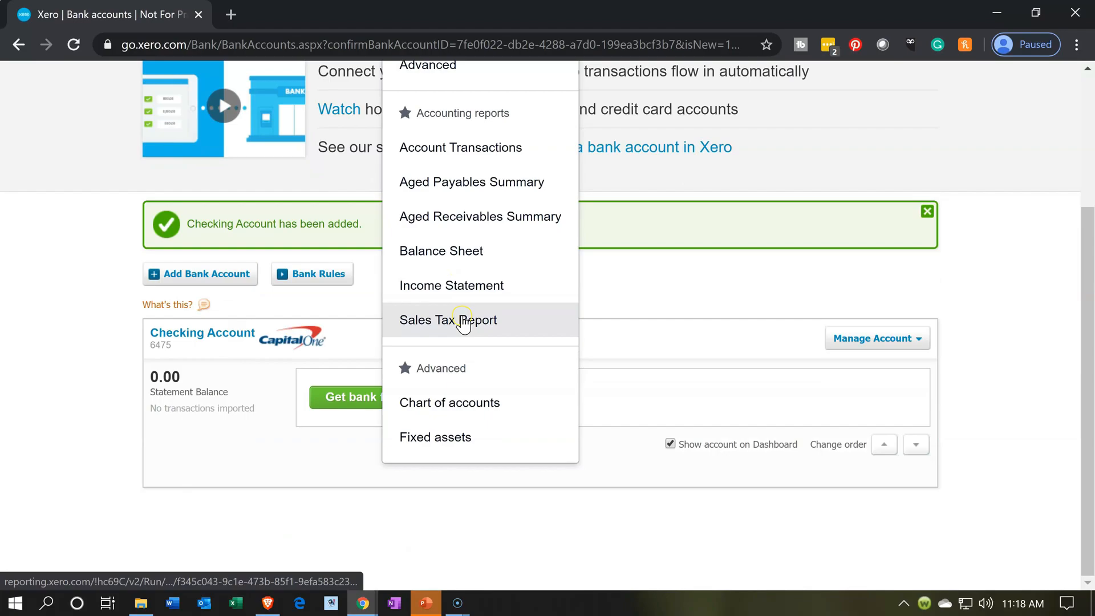
{"action": "left_click", "coordinate": [445, 423]}
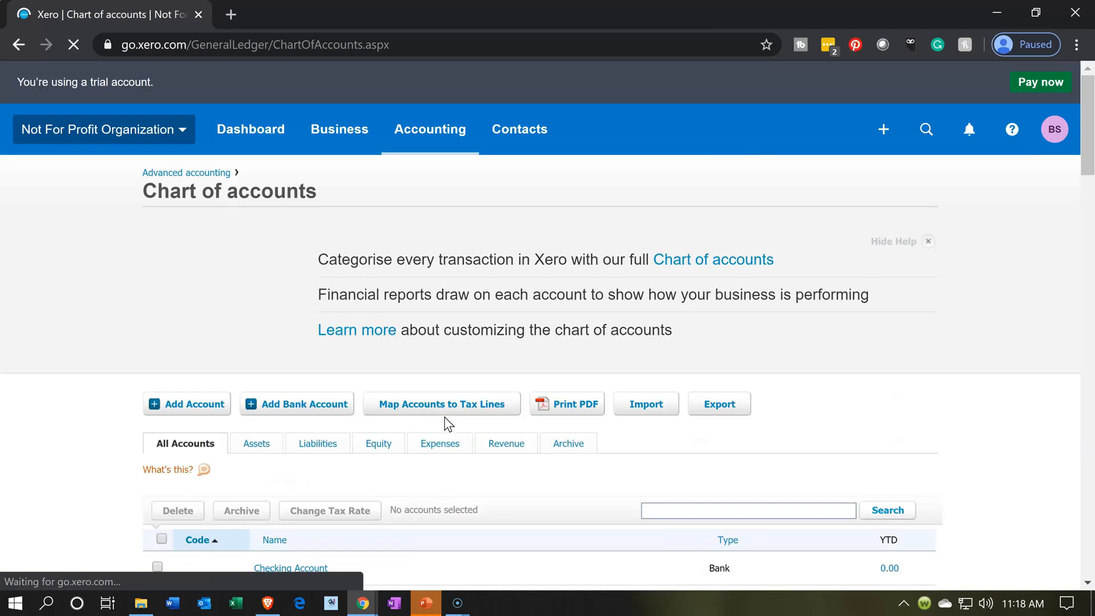
- Open the Checking Account's details, set its code to 1100, and save
{"action": "scroll", "coordinate": [444, 416], "scroll_direction": "down", "scroll_amount": 4}
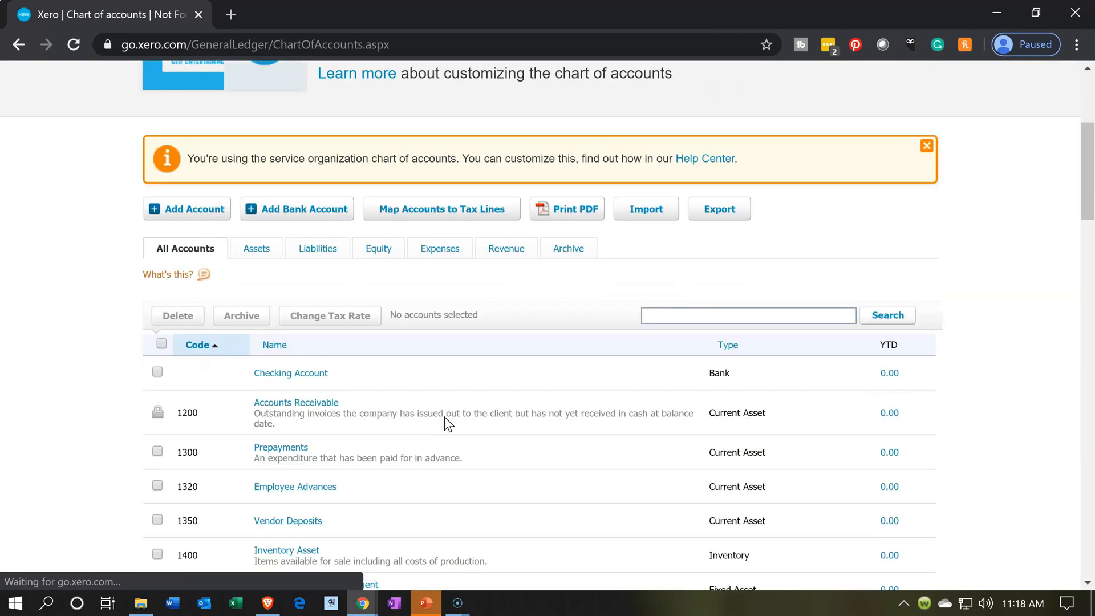
{"action": "left_click", "coordinate": [323, 375]}
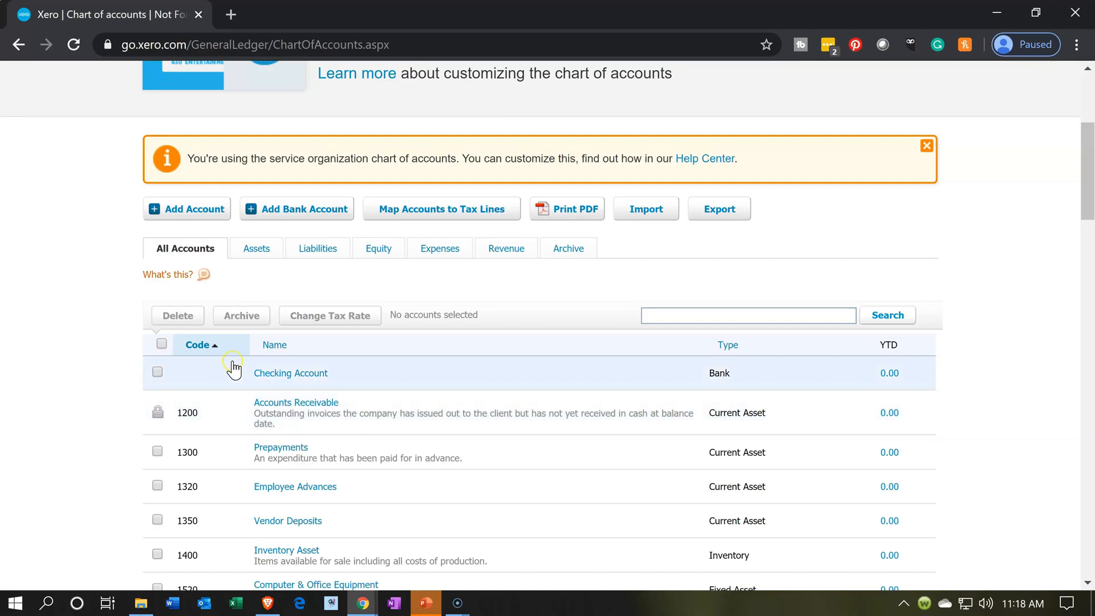
{"action": "left_click", "coordinate": [325, 373]}
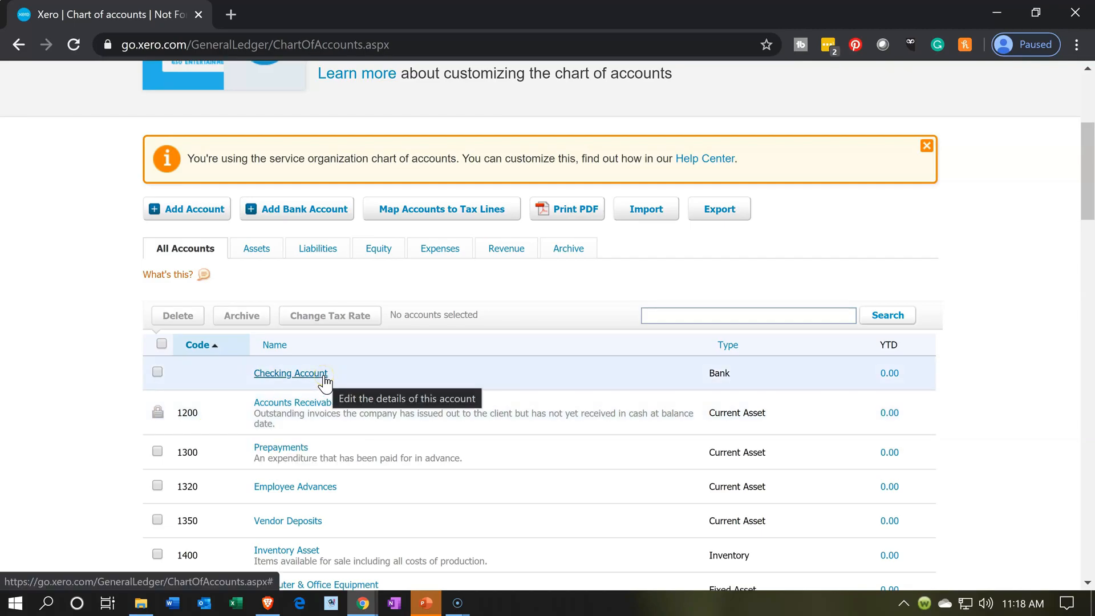
{"action": "left_click", "coordinate": [323, 374]}
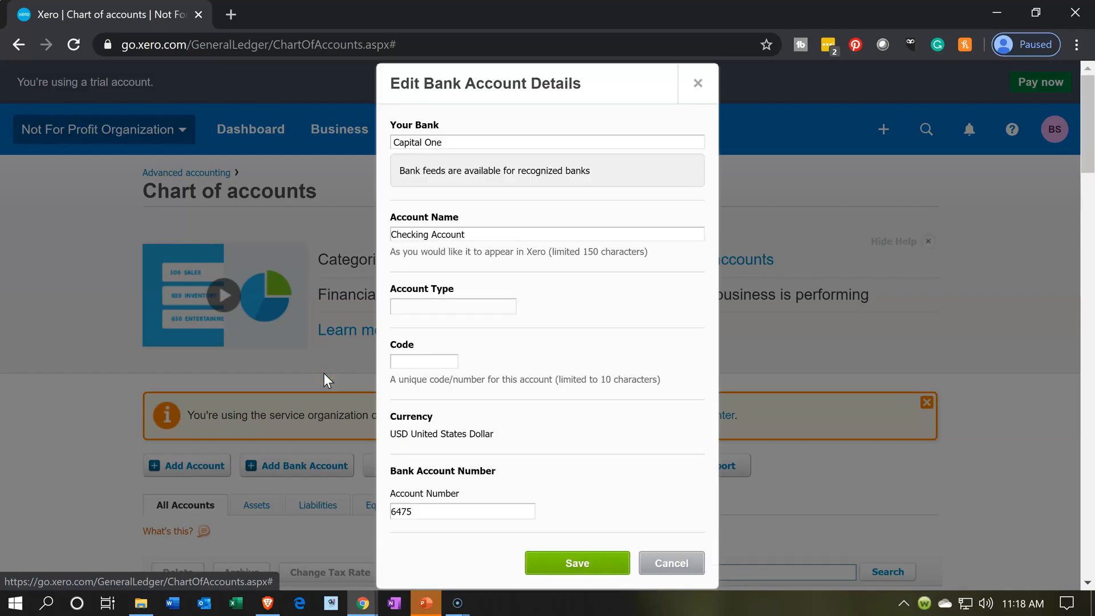
{"action": "left_click", "coordinate": [454, 359]}
{"action": "type", "text": "1"}
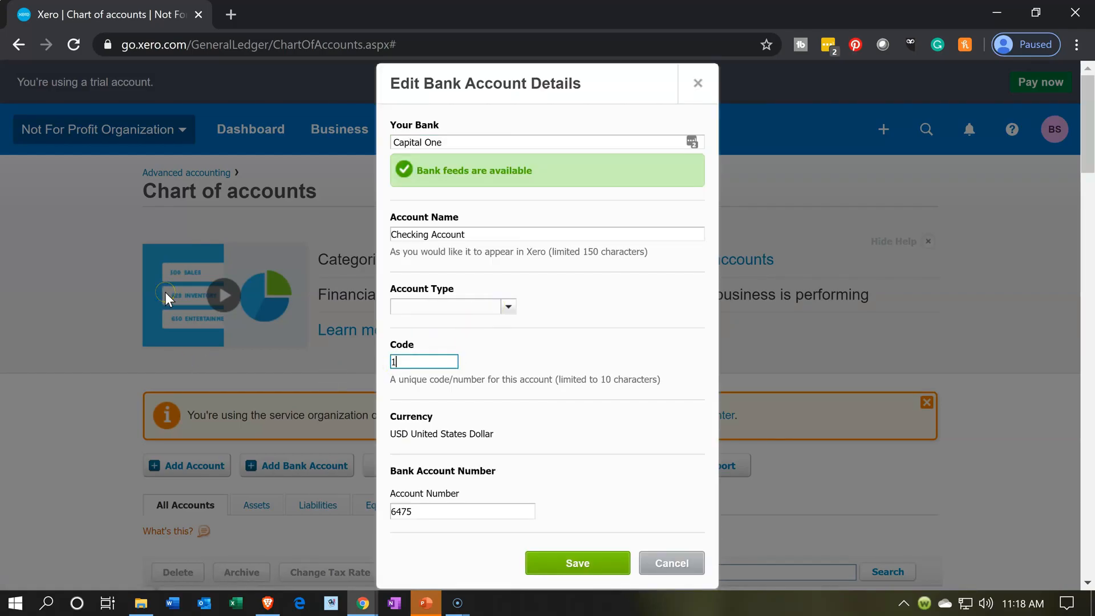
{"action": "type", "text": "100"}
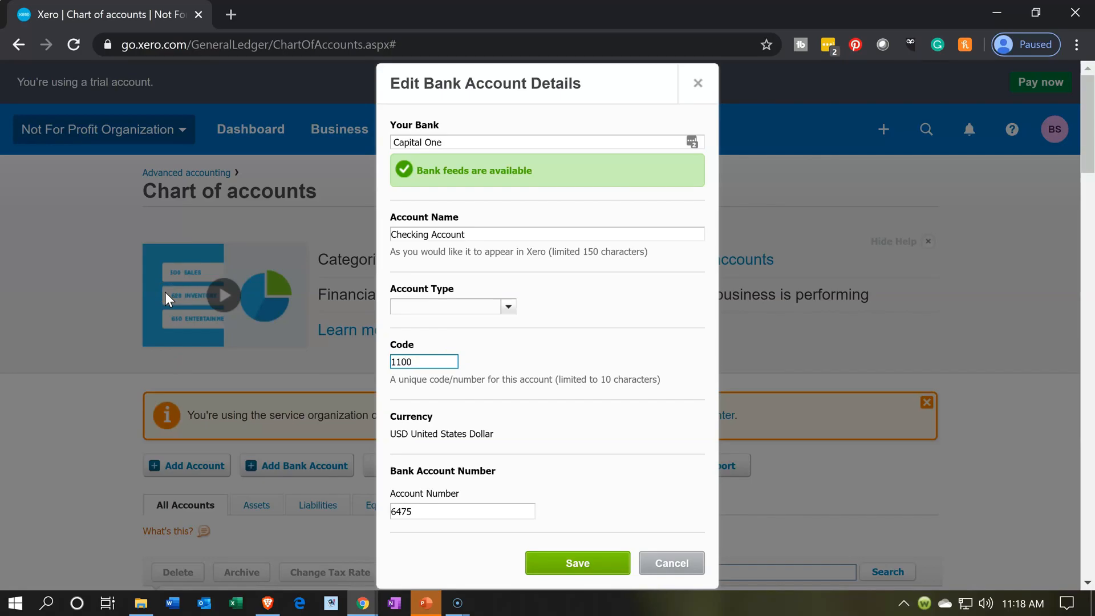
{"action": "left_click", "coordinate": [542, 570]}
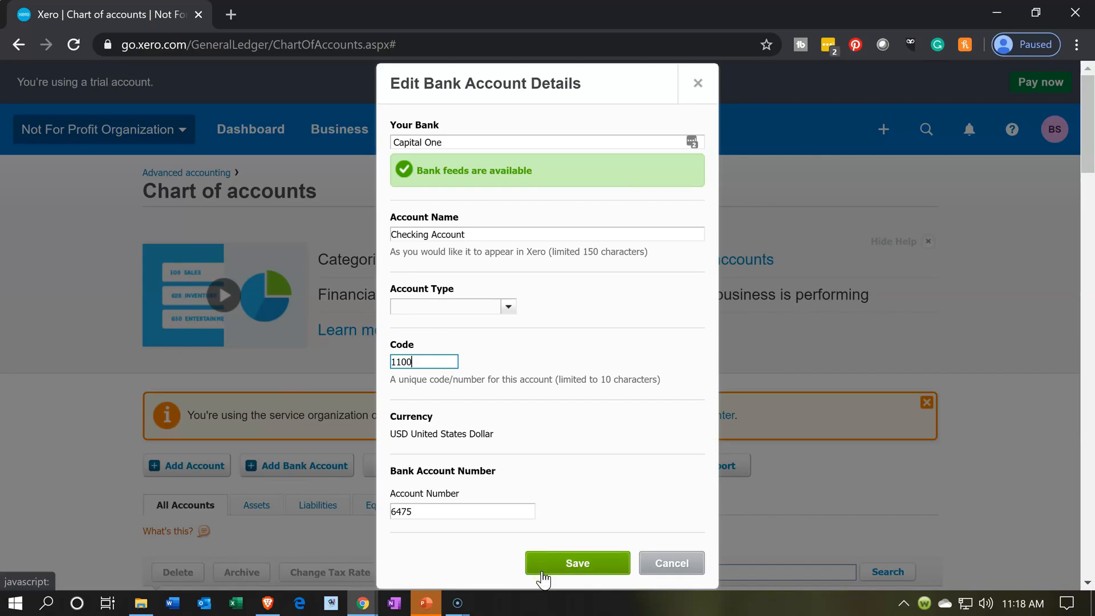
{"action": "scroll", "coordinate": [105, 442], "scroll_direction": "down", "scroll_amount": 1}
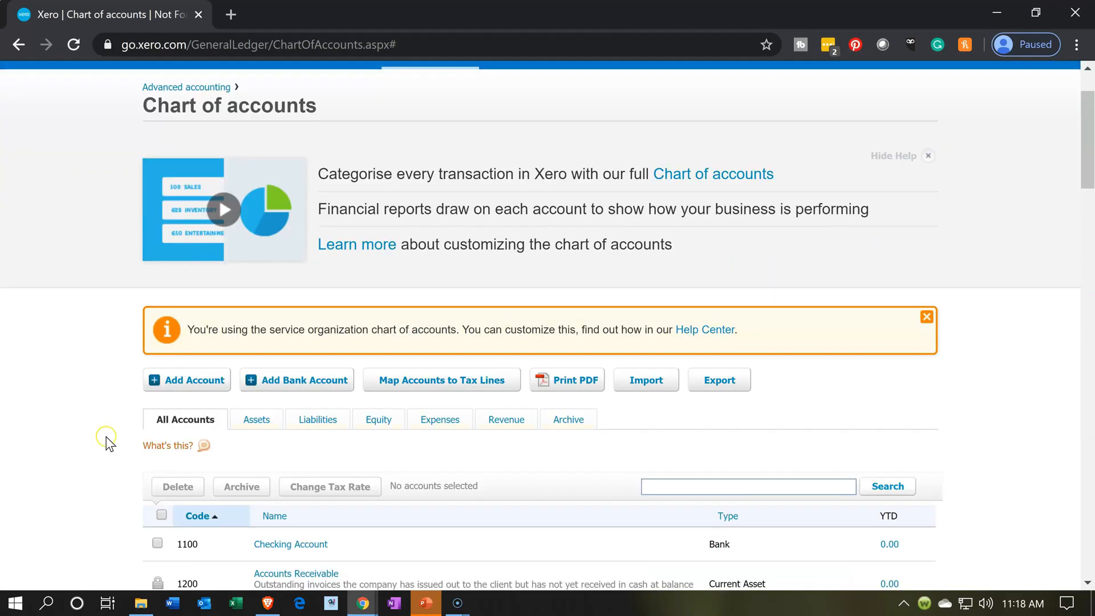
- Scroll through the chart of accounts to review the account codes and their types
{"action": "scroll", "coordinate": [107, 441], "scroll_direction": "down", "scroll_amount": 2}
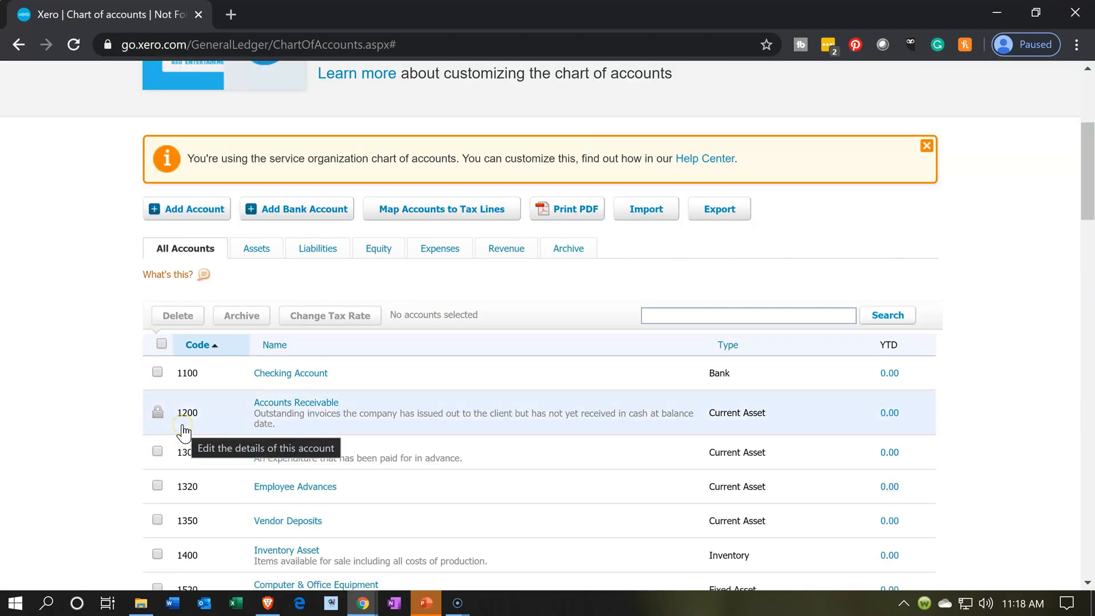
{"action": "scroll", "coordinate": [183, 432], "scroll_direction": "down", "scroll_amount": 1}
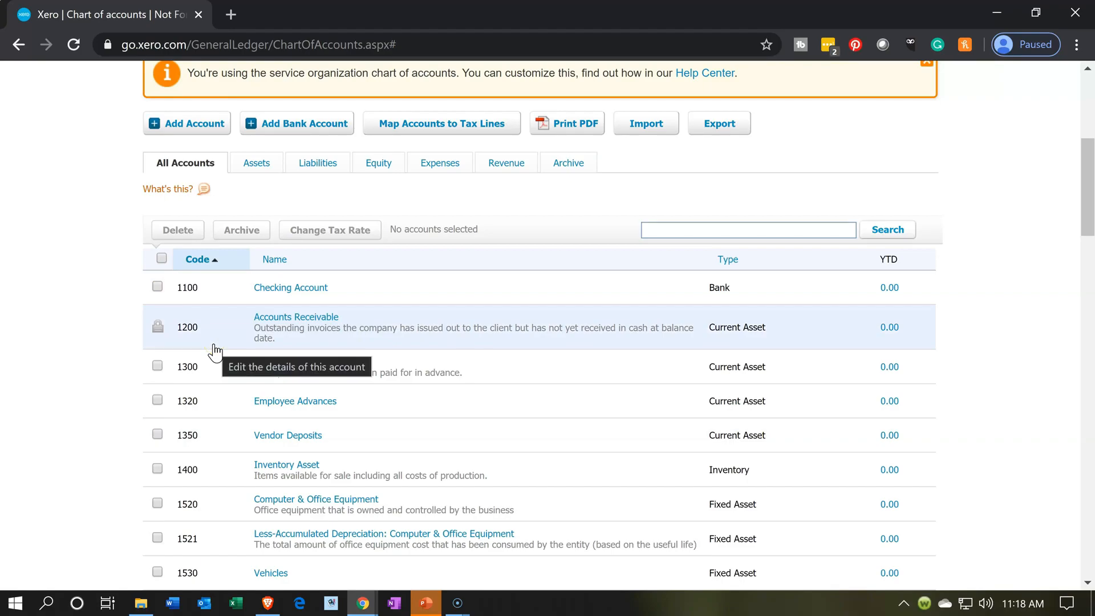
{"action": "left_click", "coordinate": [213, 365]}
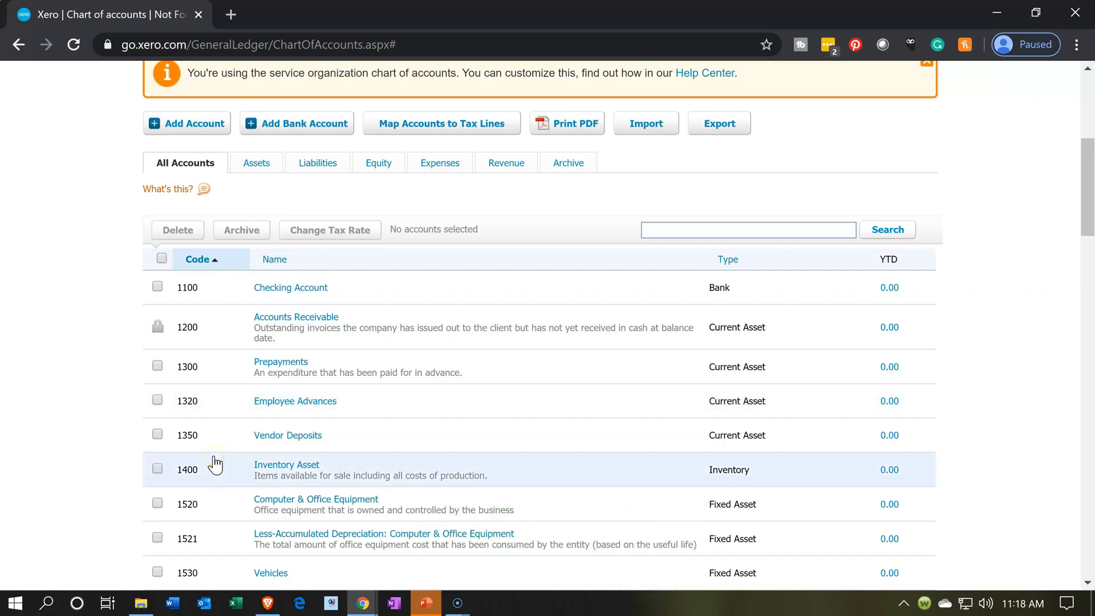
{"action": "scroll", "coordinate": [215, 464], "scroll_direction": "down", "scroll_amount": 1}
{"action": "scroll", "coordinate": [215, 464], "scroll_direction": "down", "scroll_amount": 1}
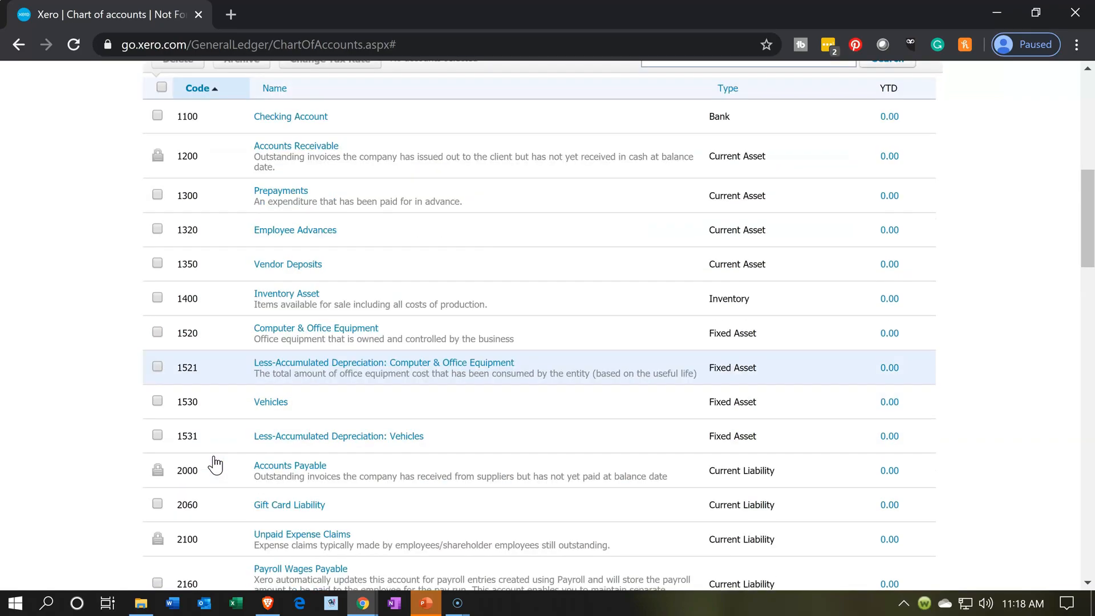
{"action": "scroll", "coordinate": [215, 465], "scroll_direction": "down", "scroll_amount": 5}
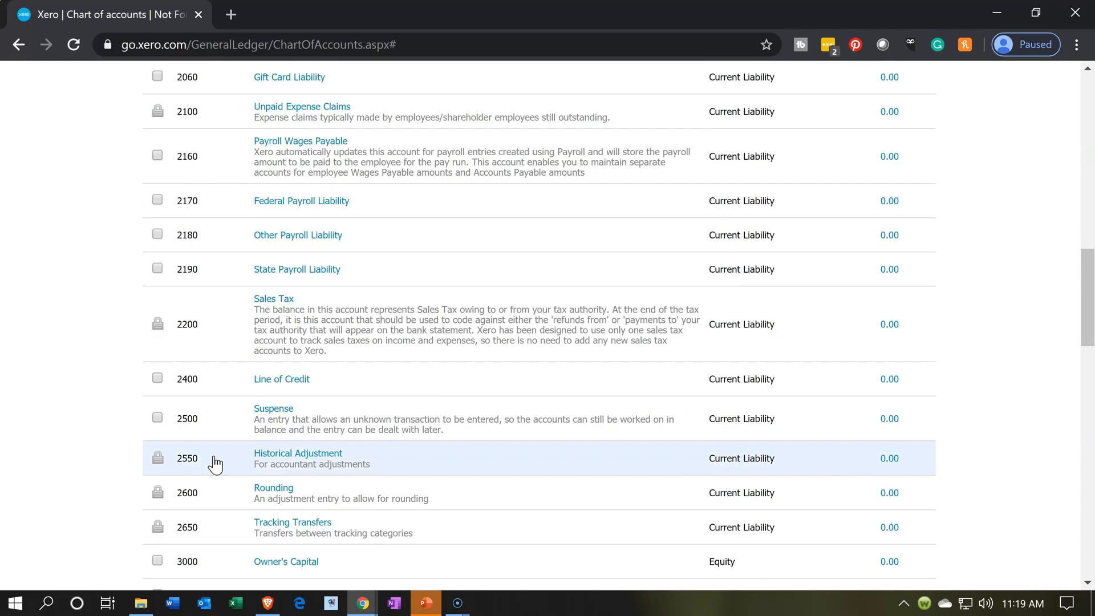
{"action": "scroll", "coordinate": [61, 391], "scroll_direction": "up", "scroll_amount": 7}
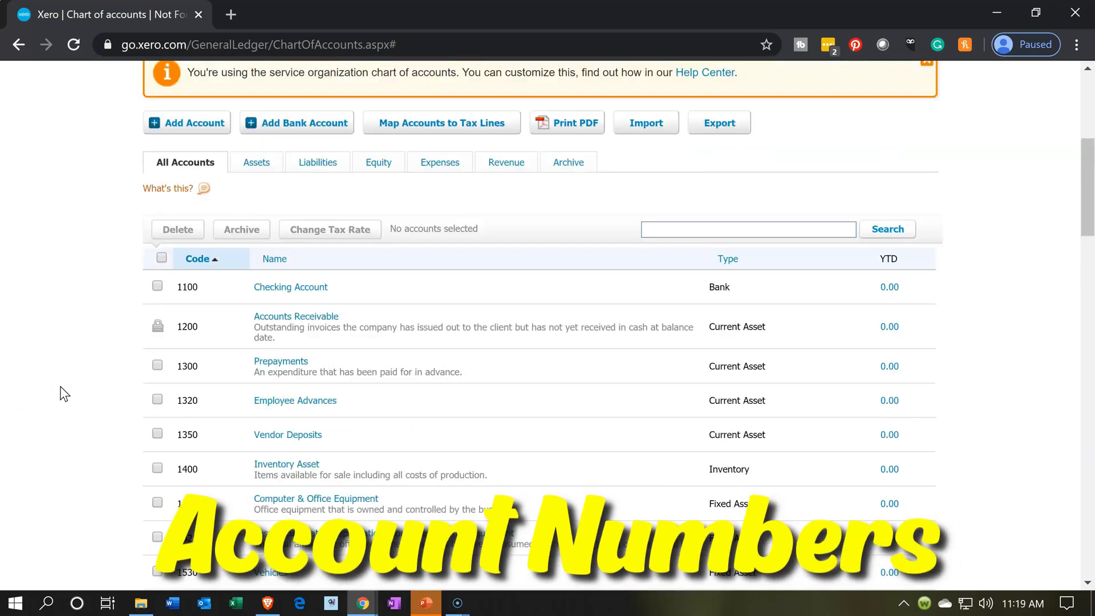
{"action": "scroll", "coordinate": [64, 394], "scroll_direction": "up", "scroll_amount": 2}
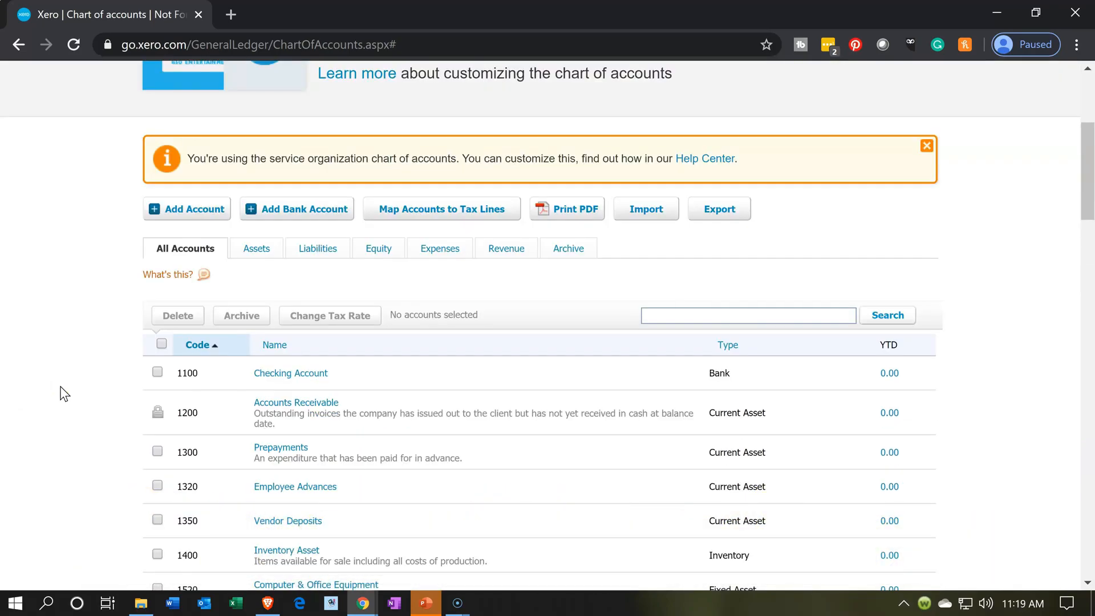